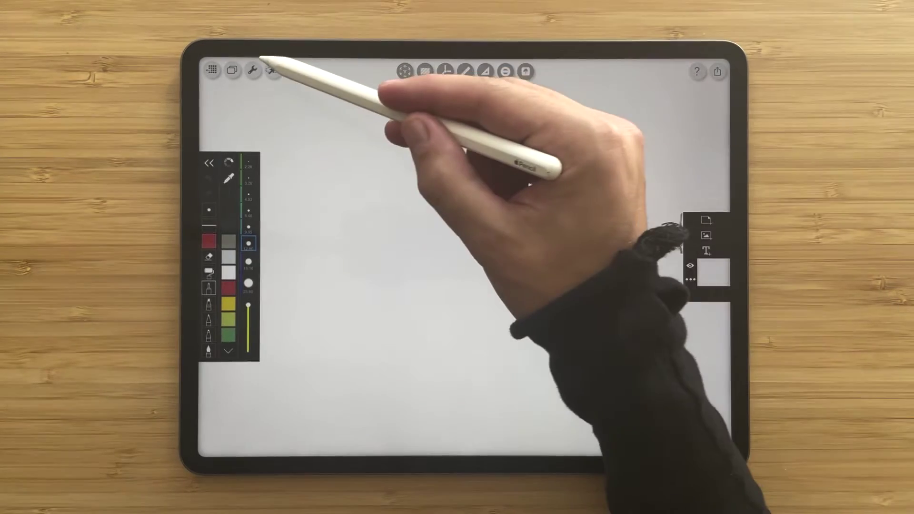
# - Switch on Show Grid in Project Settings and open the grid setup
pyautogui.click(253, 71)
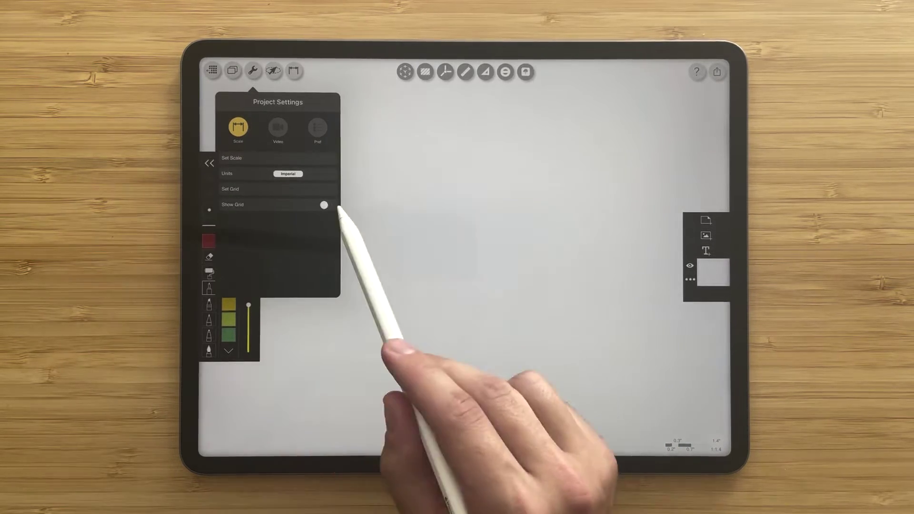
pyautogui.click(324, 205)
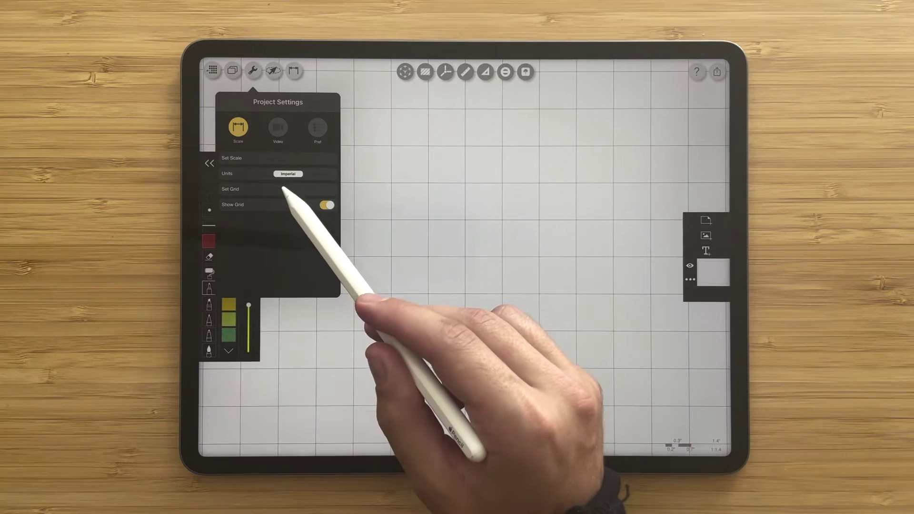
pyautogui.click(285, 190)
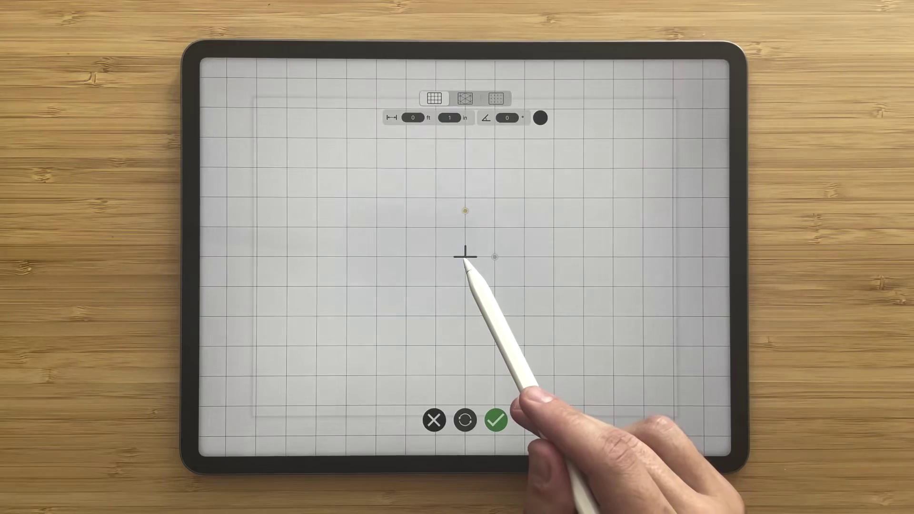
# - Shift and rotate the grid, then snap its origin back to centre
pyautogui.moveTo(465, 258)
pyautogui.mouseDown()
pyautogui.moveTo(606, 337)
pyautogui.moveTo(343, 173)
pyautogui.moveTo(380, 271)
pyautogui.moveTo(437, 305)
pyautogui.moveTo(462, 310)
pyautogui.moveTo(489, 295)
pyautogui.moveTo(450, 315)
pyautogui.moveTo(435, 306)
pyautogui.moveTo(439, 286)
pyautogui.mouseUp()
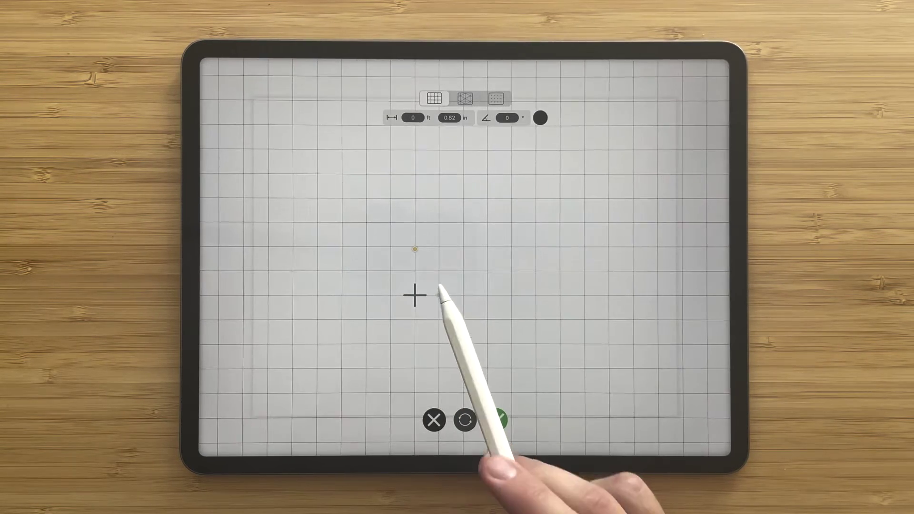
pyautogui.moveTo(414, 251)
pyautogui.mouseDown()
pyautogui.moveTo(445, 262)
pyautogui.moveTo(417, 246)
pyautogui.mouseUp()
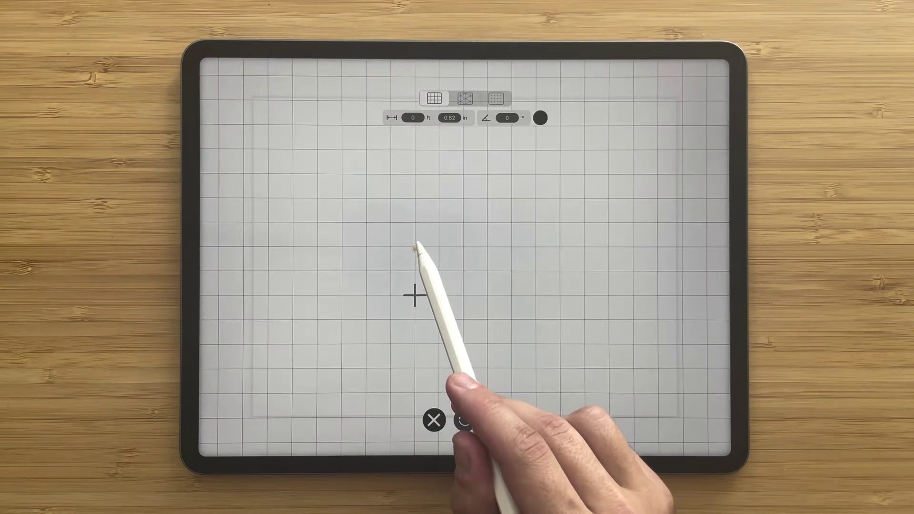
pyautogui.click(414, 293)
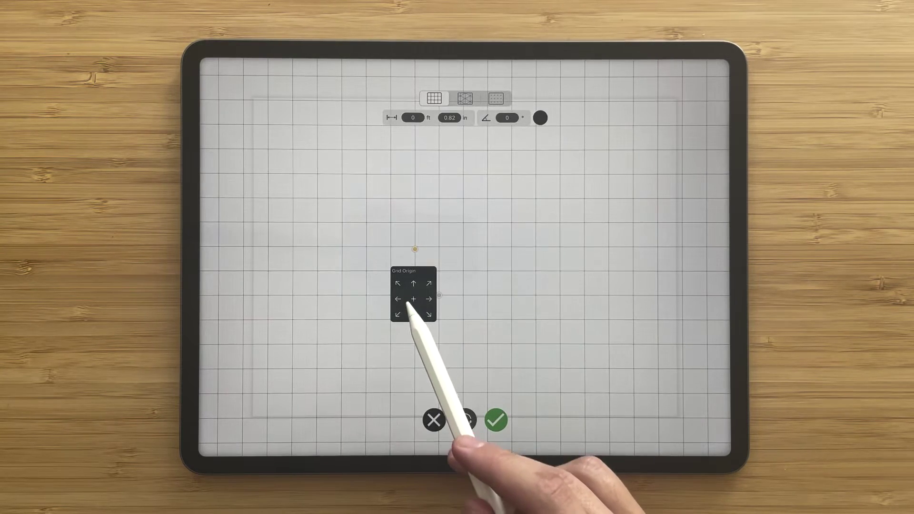
pyautogui.click(465, 420)
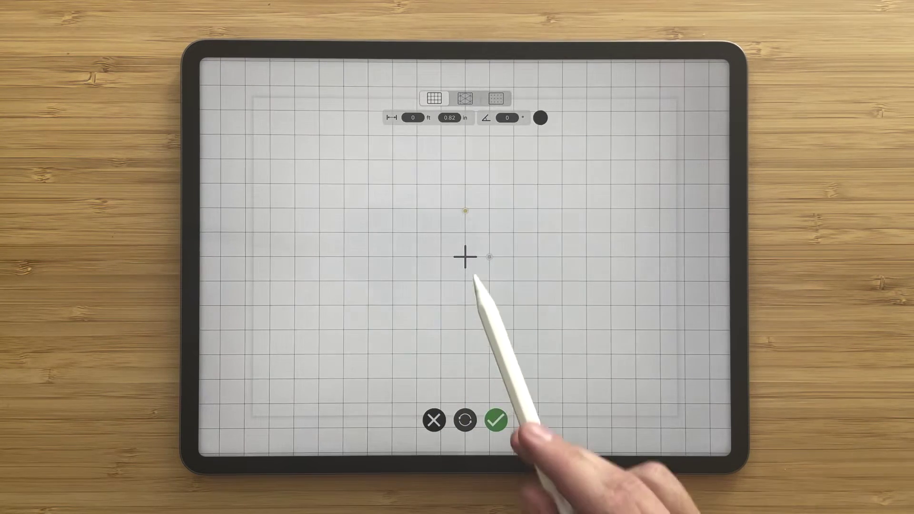
# - Move the grid origin to the top-right corner, then return it to the canvas centre
pyautogui.click(474, 246)
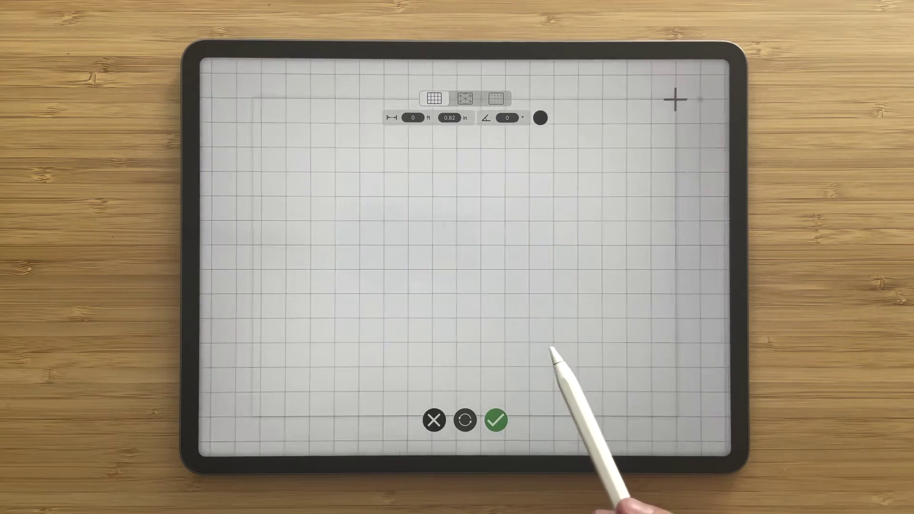
pyautogui.click(676, 96)
pyautogui.click(682, 107)
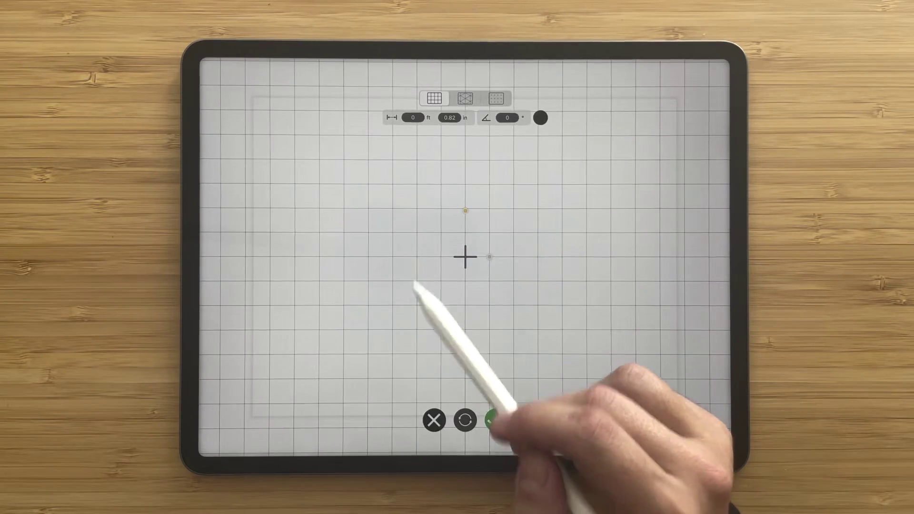
# - Set the feet part of the grid spacing to 0
pyautogui.click(413, 117)
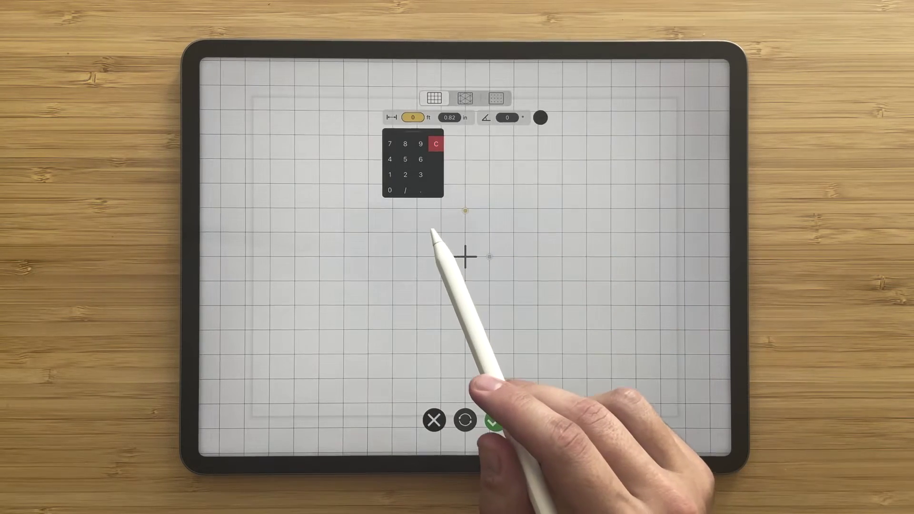
pyautogui.click(402, 188)
pyautogui.click(561, 270)
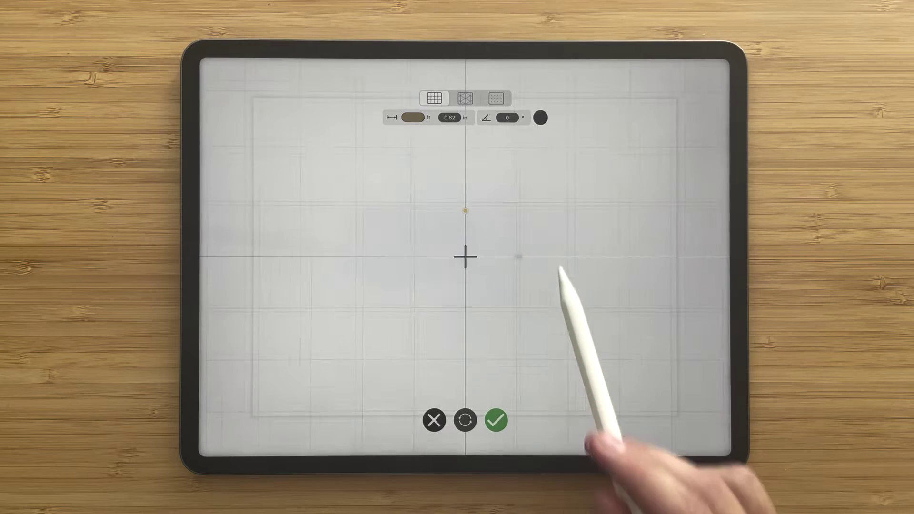
pyautogui.click(414, 117)
pyautogui.click(390, 190)
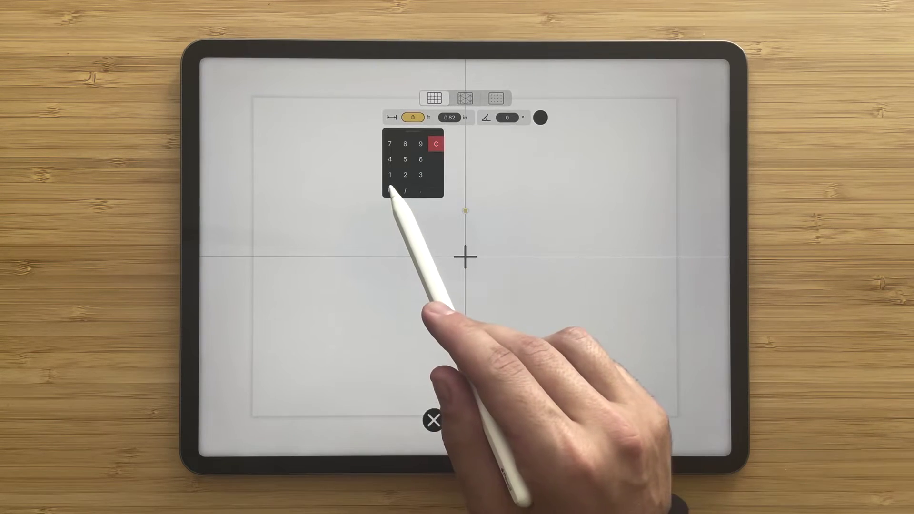
pyautogui.click(398, 189)
pyautogui.click(498, 176)
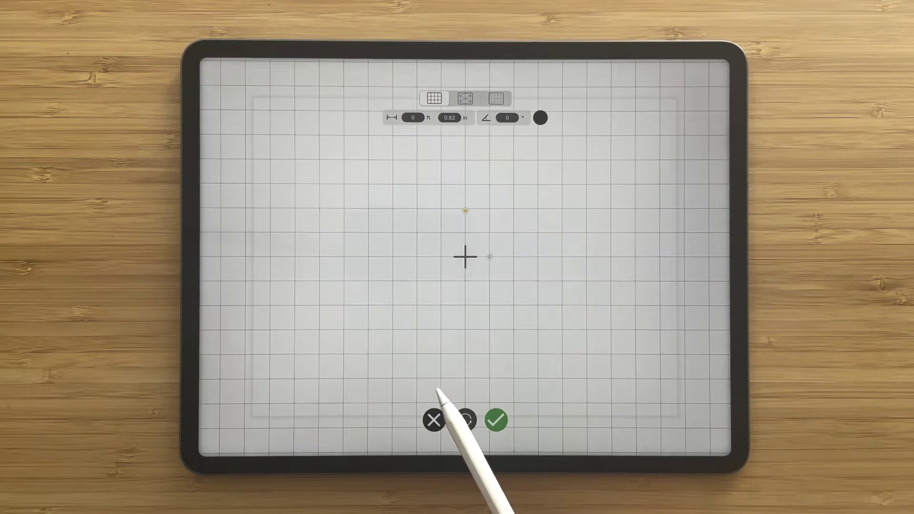
# - Set the inches value to 1 for a 0 ft 1 in spacing
pyautogui.click(449, 118)
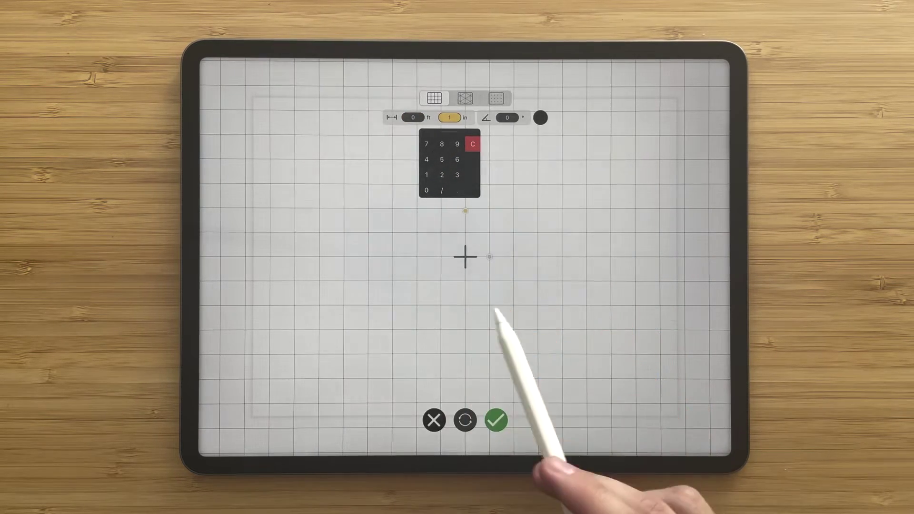
pyautogui.click(509, 250)
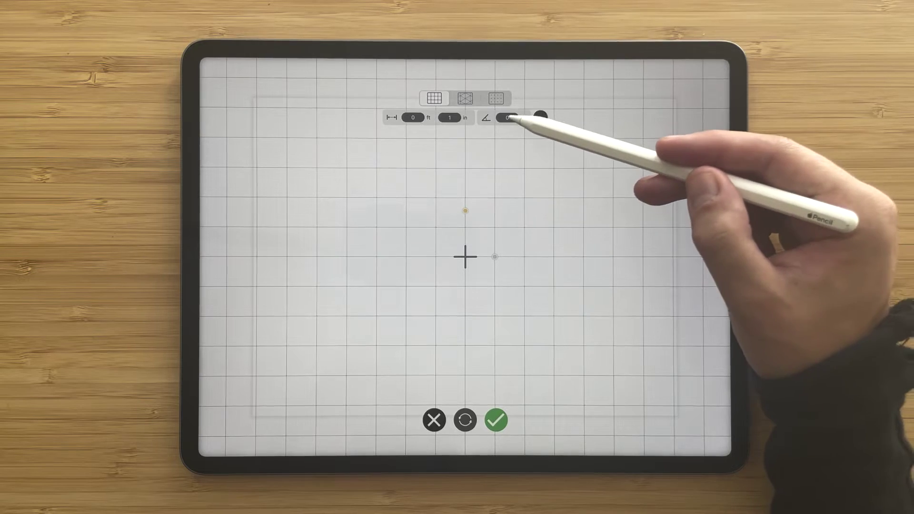
pyautogui.click(508, 118)
# - Rotate the grid to 45°, then clear the angle back to 0°
pyautogui.click(484, 160)
pyautogui.write('45')
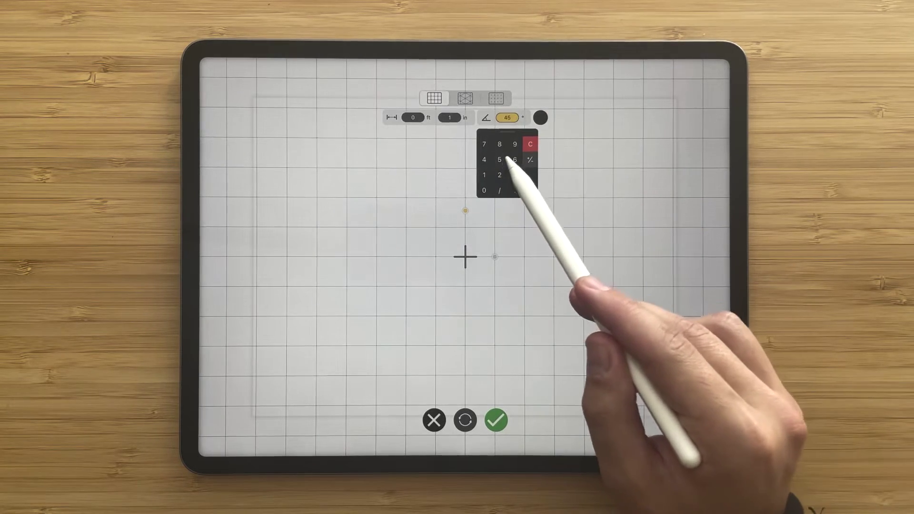
pyautogui.click(535, 214)
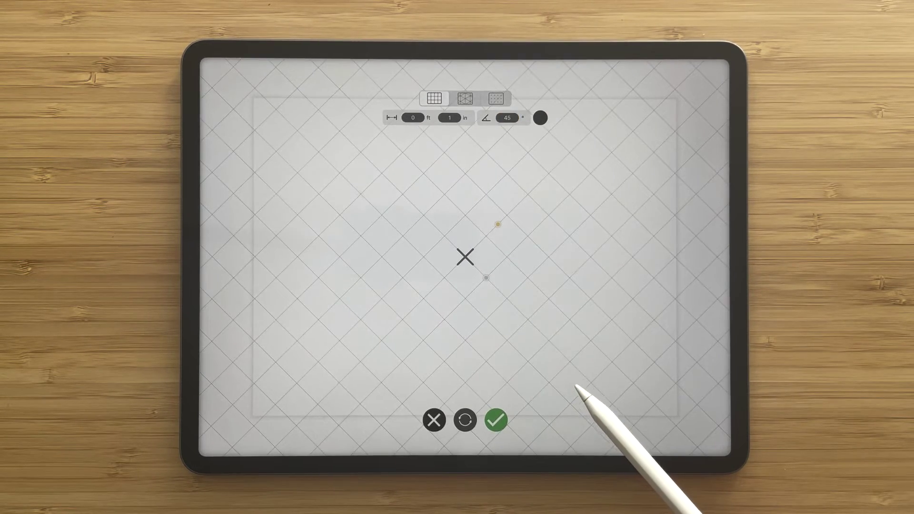
pyautogui.click(507, 117)
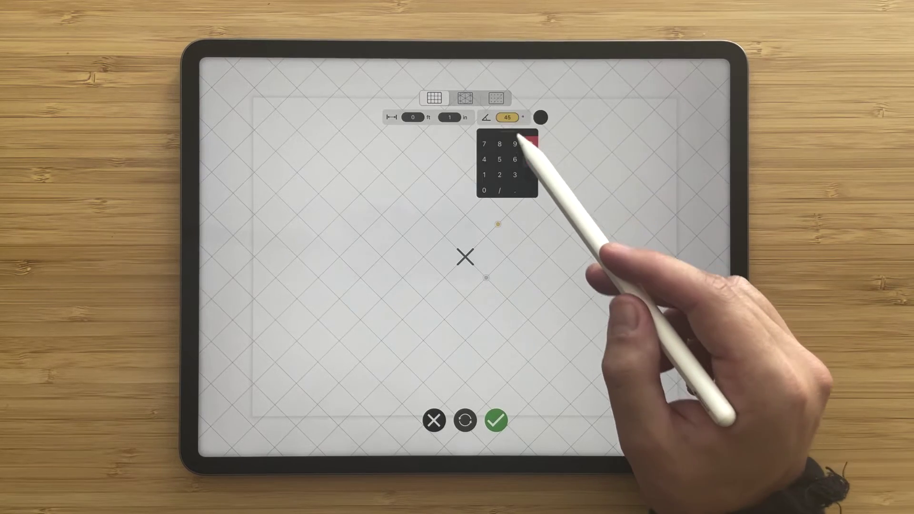
pyautogui.click(530, 143)
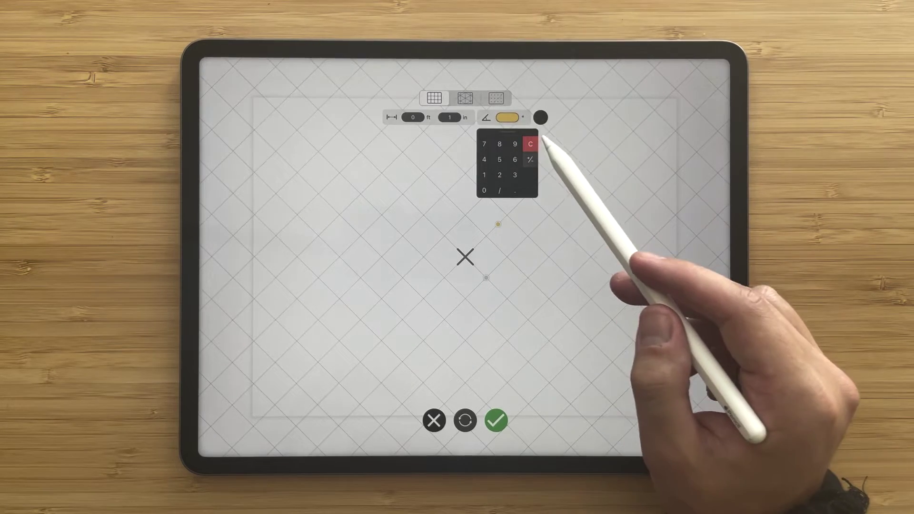
pyautogui.click(602, 300)
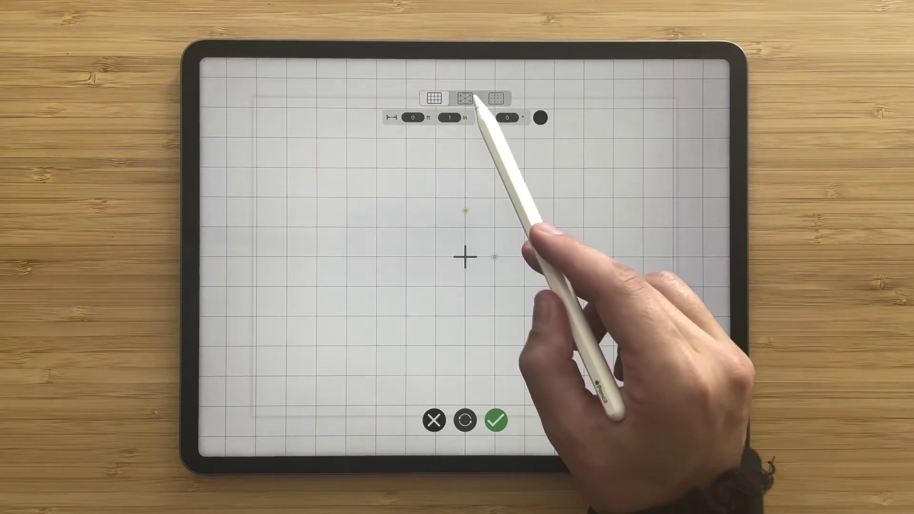
# - Preview the isometric and dot grids, return to square lines, and show colour options
pyautogui.click(465, 98)
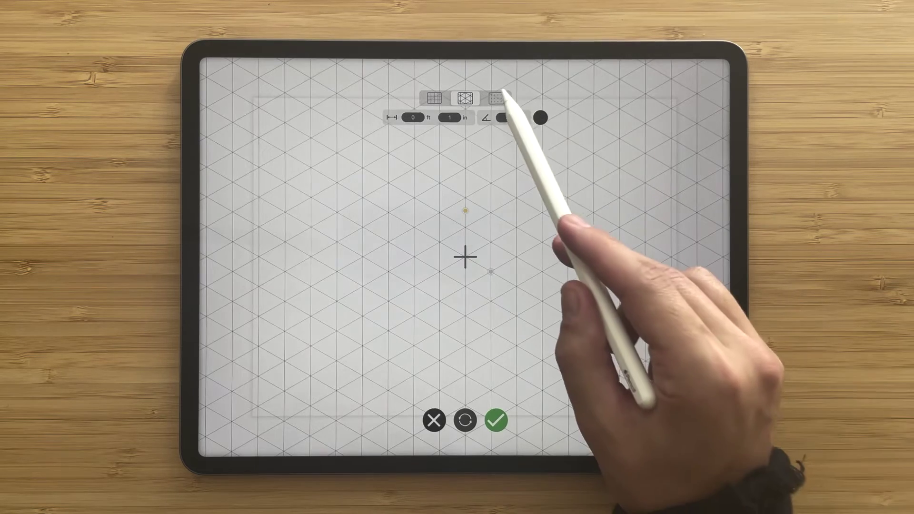
pyautogui.click(496, 98)
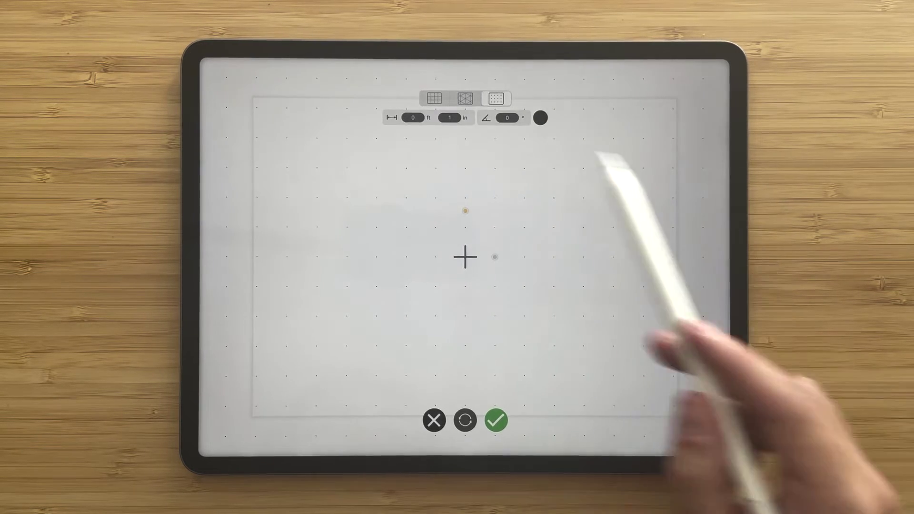
pyautogui.click(435, 98)
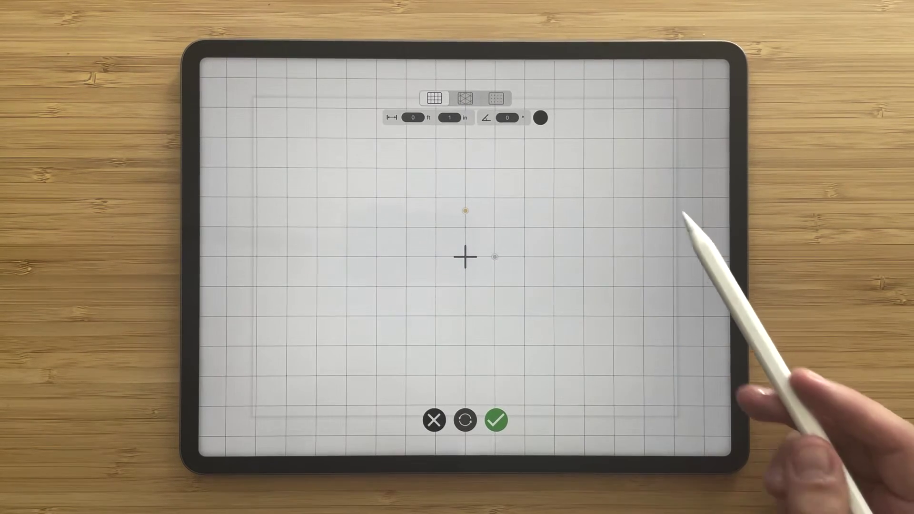
pyautogui.click(541, 118)
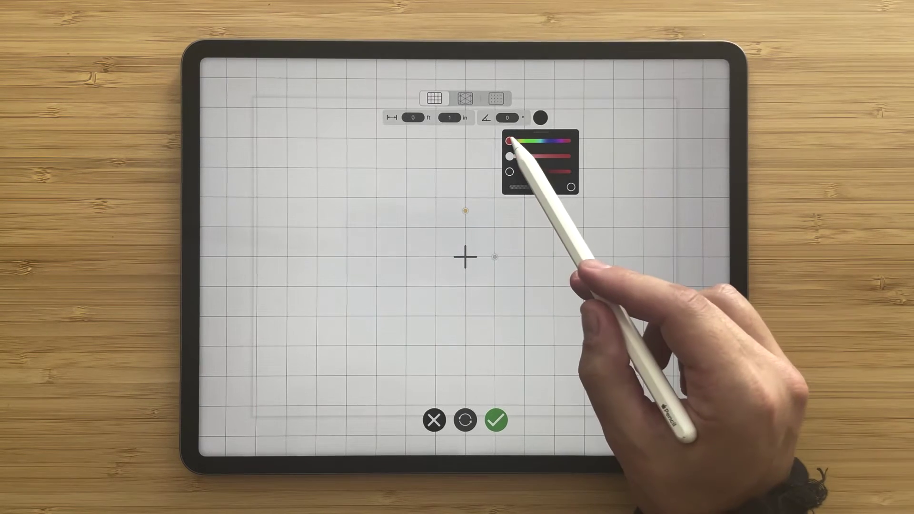
# - Try pink hues, restore black grid lines, lower their opacity, and apply the grid
pyautogui.moveTo(509, 156); pyautogui.dragTo(548, 157)
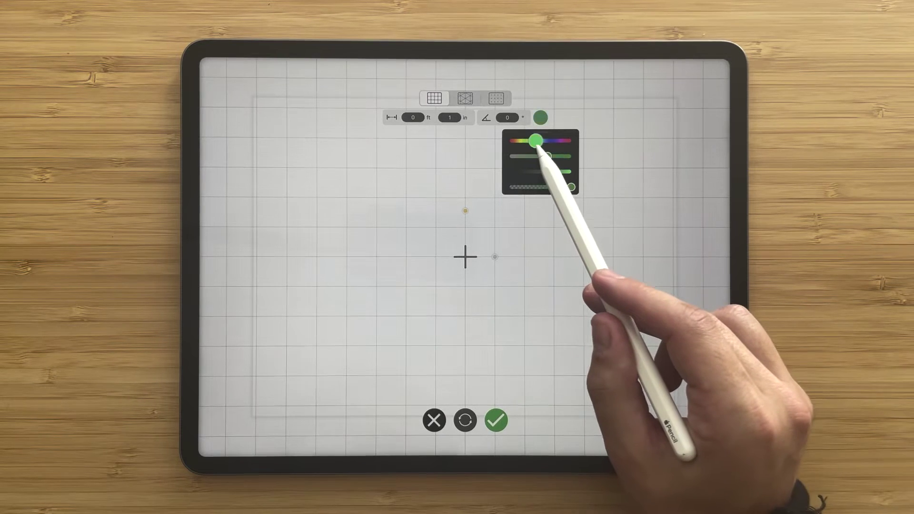
pyautogui.moveTo(536, 141)
pyautogui.mouseDown()
pyautogui.moveTo(567, 141)
pyautogui.moveTo(534, 157)
pyautogui.moveTo(551, 156)
pyautogui.mouseUp()
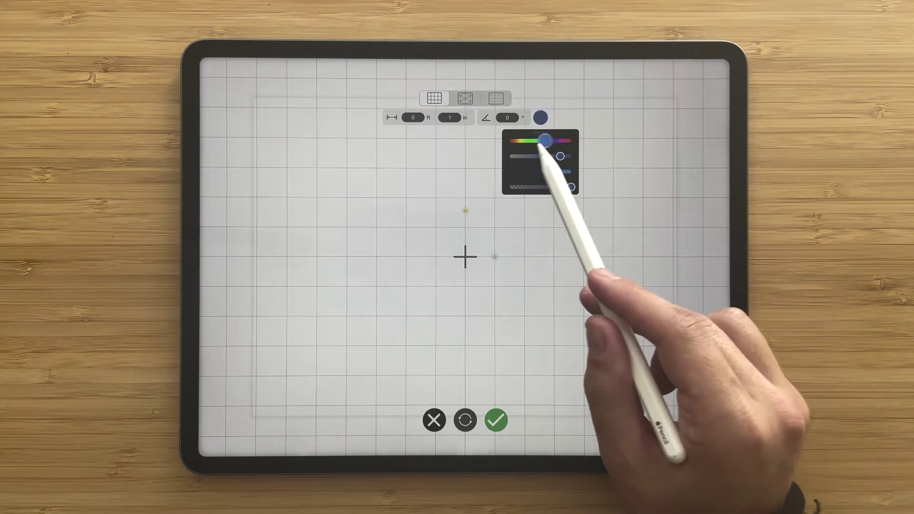
pyautogui.moveTo(545, 141); pyautogui.dragTo(510, 141)
pyautogui.moveTo(560, 156)
pyautogui.mouseDown()
pyautogui.moveTo(510, 156)
pyautogui.moveTo(509, 172)
pyautogui.moveTo(529, 187)
pyautogui.moveTo(549, 187)
pyautogui.moveTo(539, 188)
pyautogui.mouseUp()
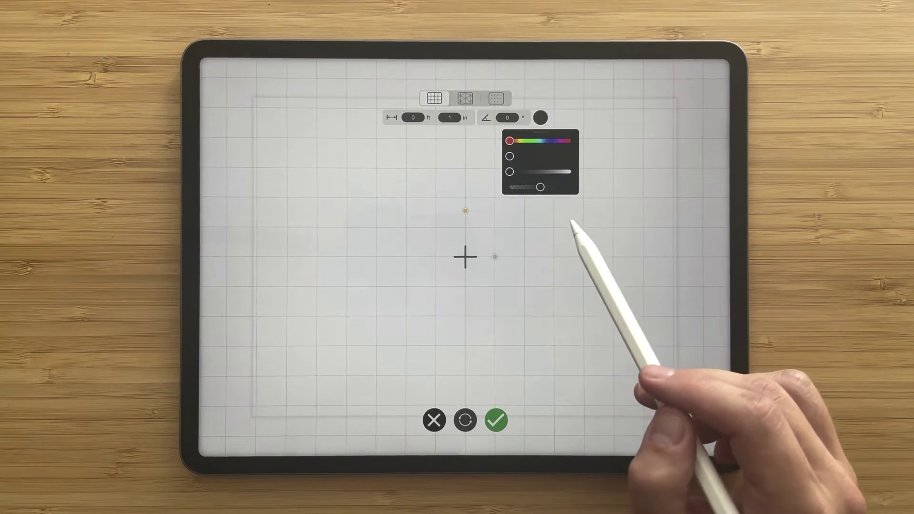
pyautogui.click(583, 228)
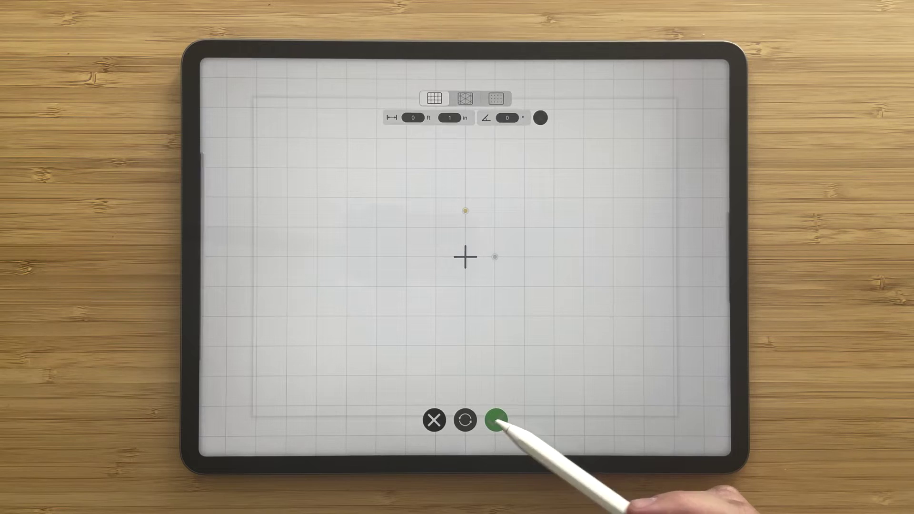
pyautogui.click(496, 421)
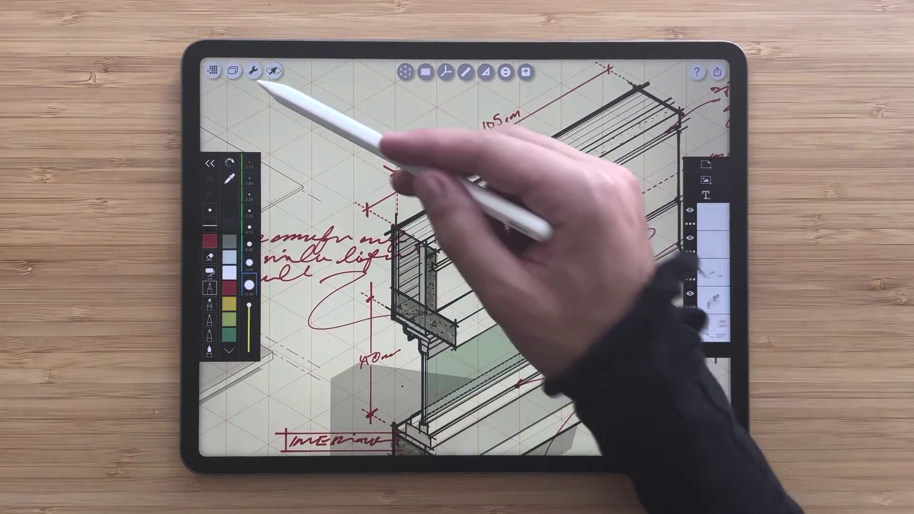
# - Give the isometric detail drawing a red grid and apply it
pyautogui.click(252, 71)
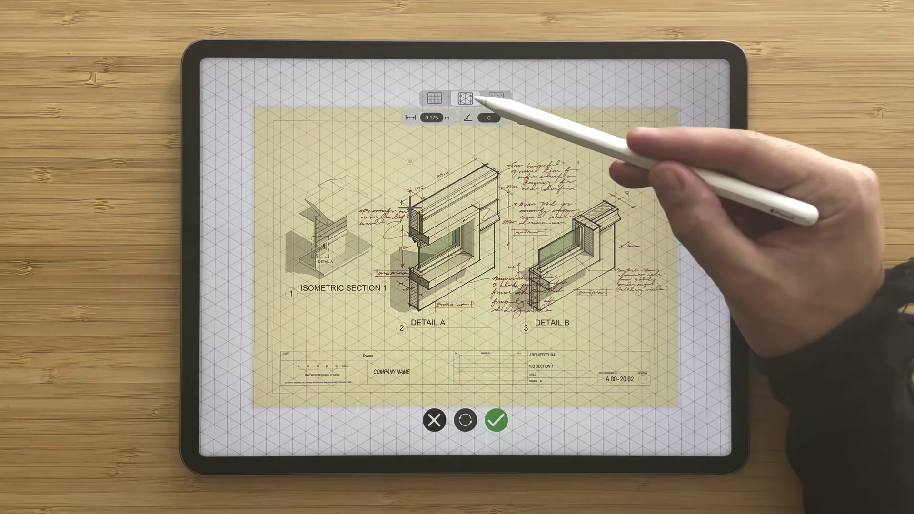
pyautogui.click(495, 98)
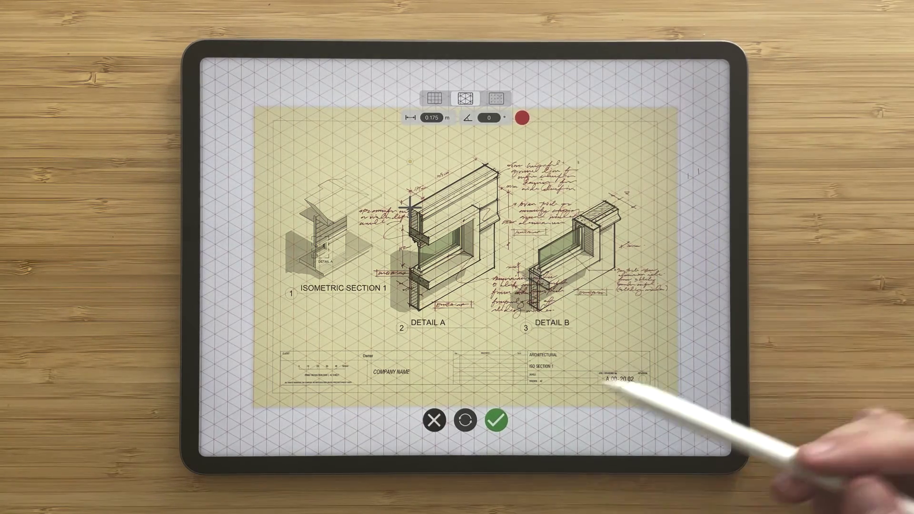
pyautogui.click(495, 420)
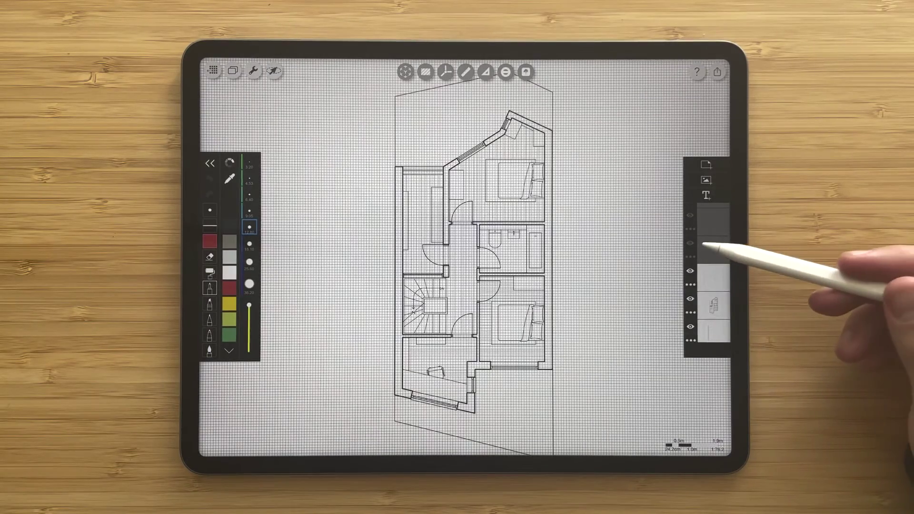
# - Turn on the furniture and grey fill layers of the floor plan
pyautogui.click(690, 243)
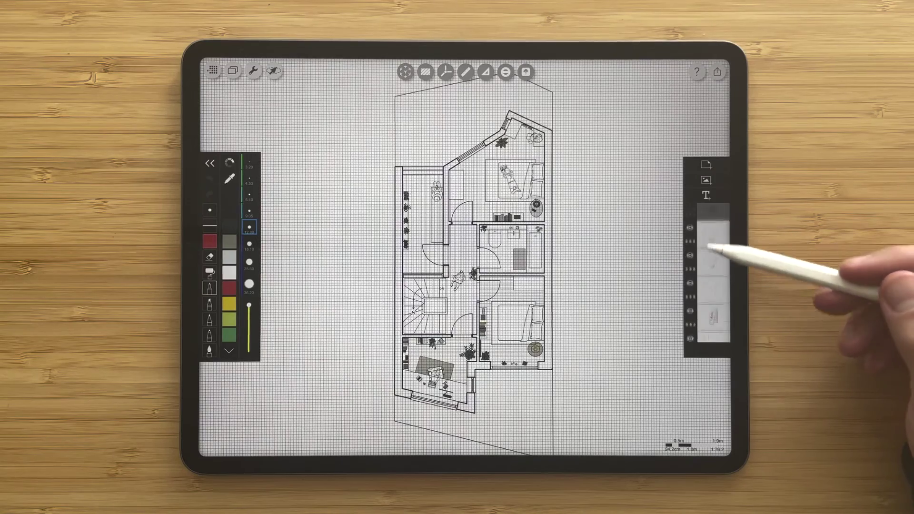
pyautogui.click(691, 239)
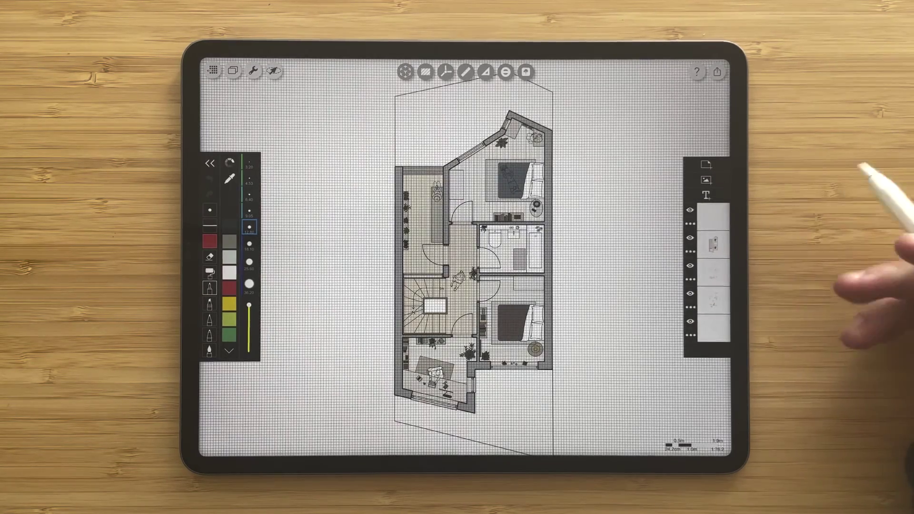
pyautogui.scroll(5, 615, 286)
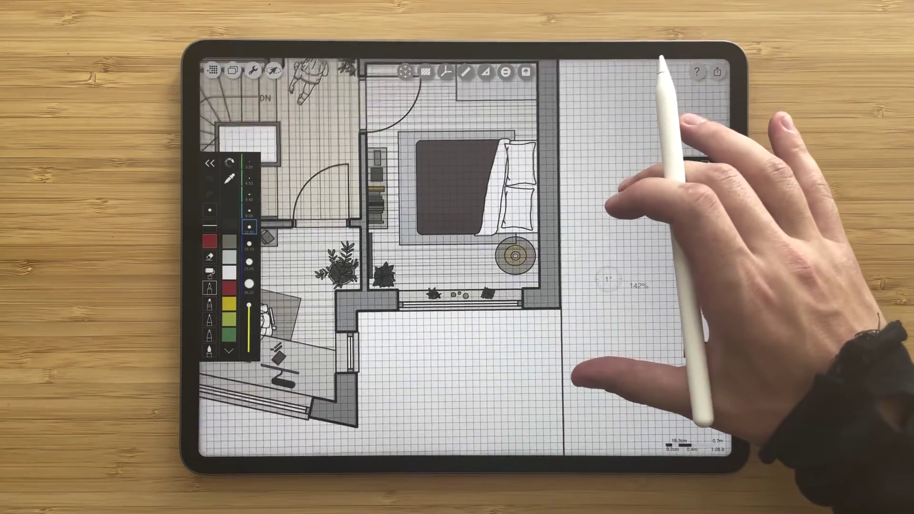